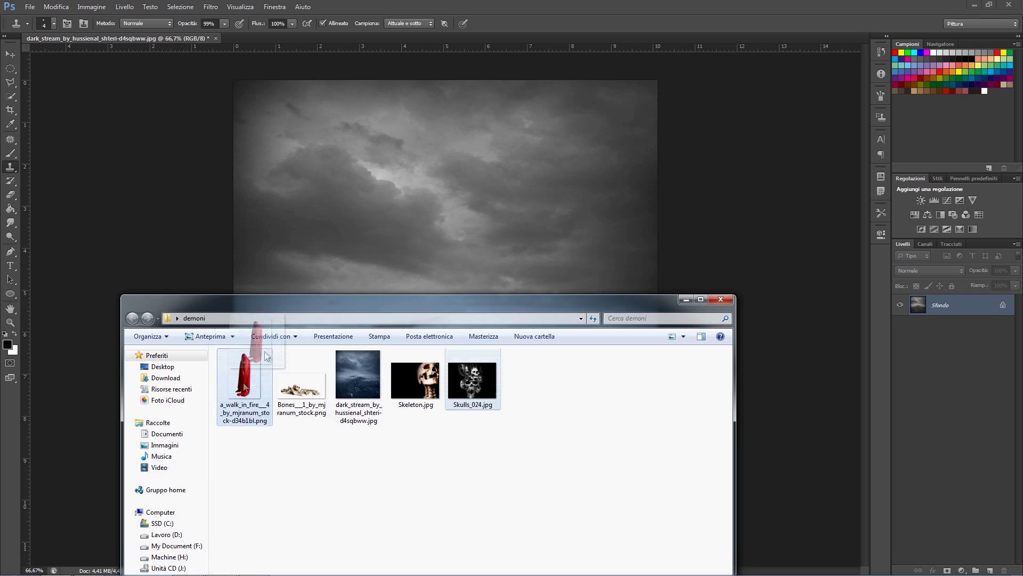
Place the veiled figure in the field, scale it to fit, and desaturate it.
{"action": "left_click_drag", "start_coordinate": [245, 377], "coordinate": [448, 320]}
{"action": "left_click_drag", "start_coordinate": [305, 80], "coordinate": [341, 155]}
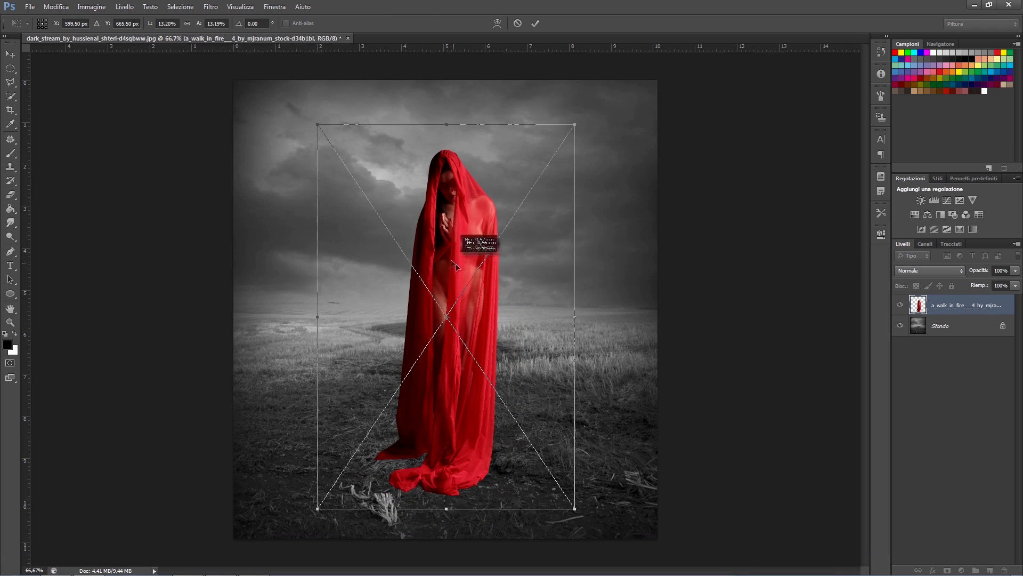
{"action": "key", "text": "Return"}
{"action": "right_click", "coordinate": [907, 305]}
{"action": "key", "text": "s"}
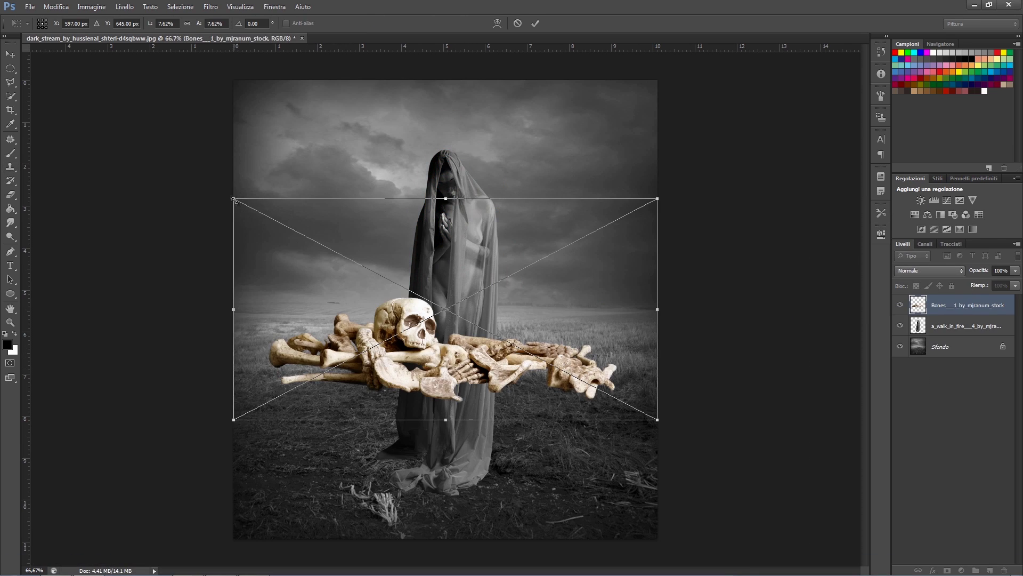
Shrink the bones image, set it at the figure's feet, and hide it.
{"action": "left_click_drag", "start_coordinate": [234, 198], "coordinate": [398, 284]}
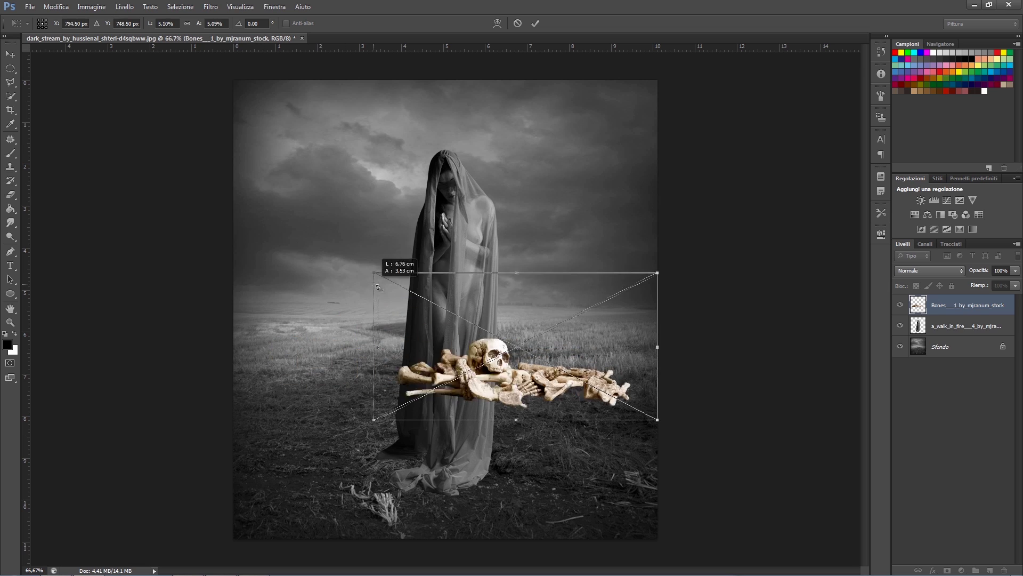
{"action": "left_click_drag", "start_coordinate": [524, 386], "coordinate": [433, 516]}
{"action": "key", "text": "Return"}
{"action": "left_click", "coordinate": [965, 325]}
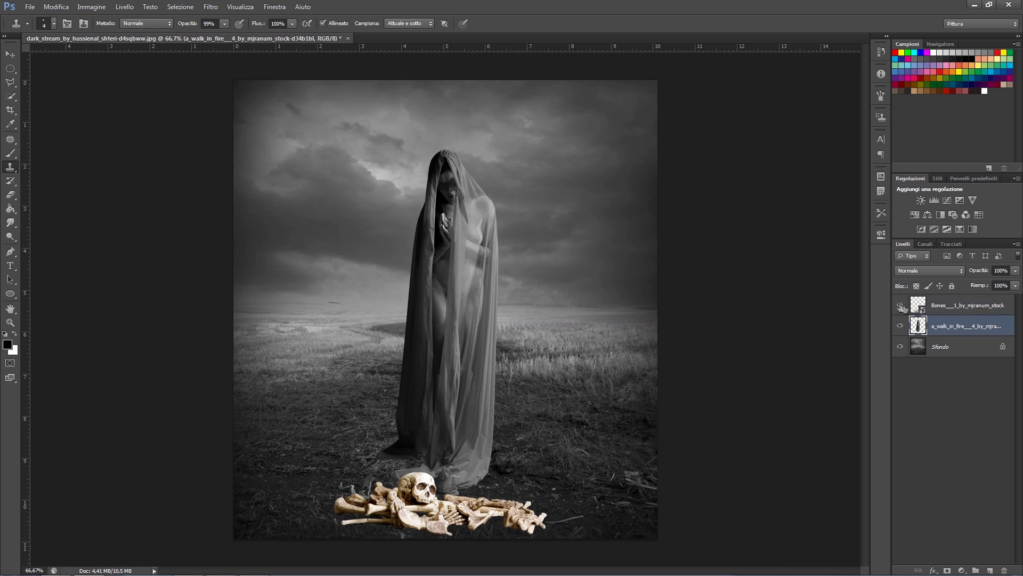
{"action": "left_click", "coordinate": [900, 304]}
Shrink the veiled figure slightly and add a Curves adjustment.
{"action": "key", "text": "v"}
{"action": "left_click_drag", "start_coordinate": [499, 495], "coordinate": [481, 448]}
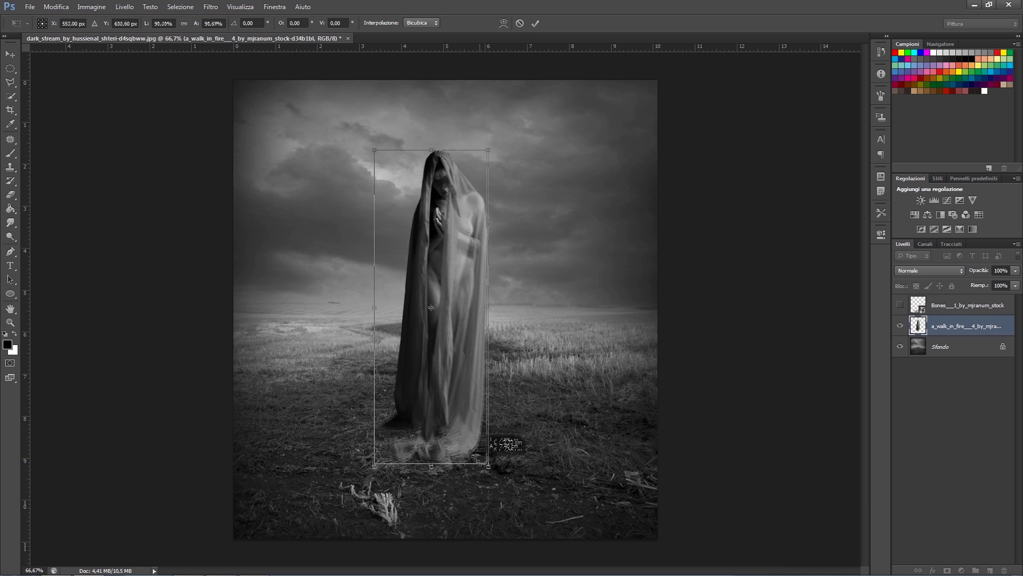
{"action": "left_click", "coordinate": [947, 200]}
Clip the curve to the figure, pull midtones down, and show the bones again.
{"action": "key", "text": "ctrl+alt+g"}
{"action": "left_click_drag", "start_coordinate": [811, 325], "coordinate": [811, 330]}
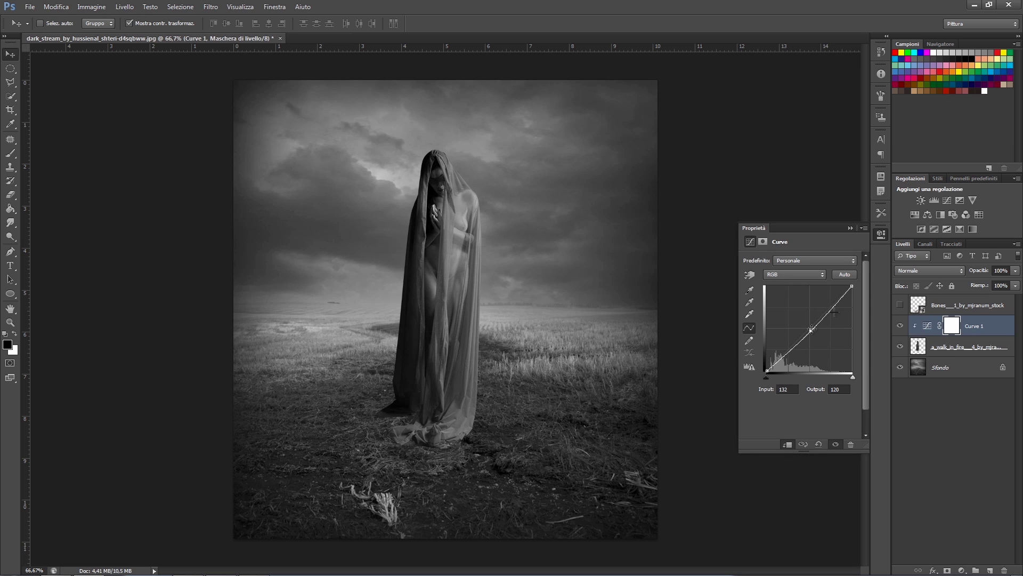
{"action": "left_click", "coordinate": [900, 325]}
{"action": "left_click", "coordinate": [900, 305]}
Move the veiled figure down slightly toward the bones.
{"action": "left_click", "coordinate": [981, 309]}
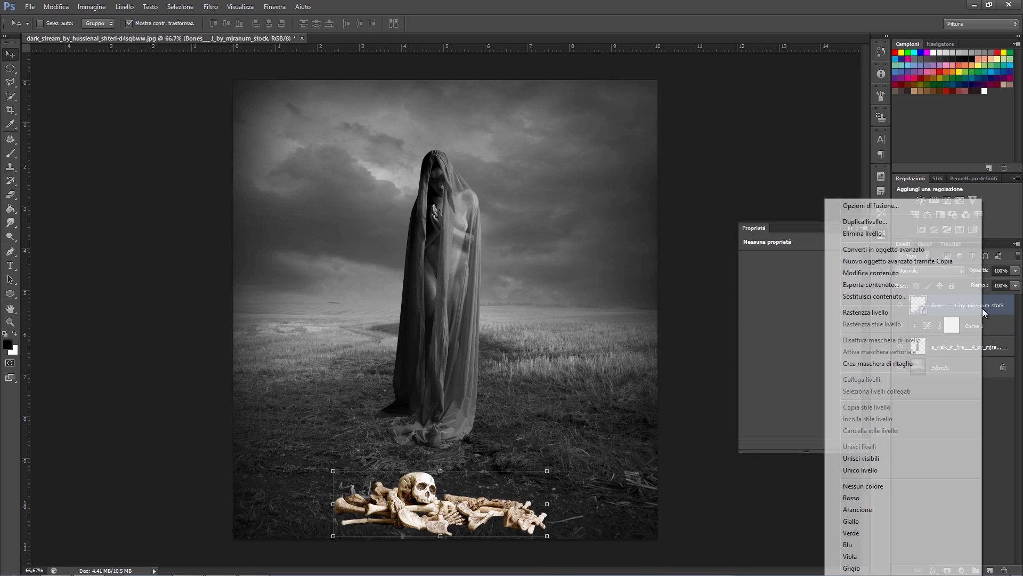
{"action": "left_click", "coordinate": [932, 347]}
{"action": "mouse_move", "coordinate": [482, 150]}
{"action": "left_mouse_down"}
{"action": "mouse_move", "coordinate": [482, 176]}
{"action": "mouse_move", "coordinate": [496, 155]}
{"action": "left_mouse_up"}
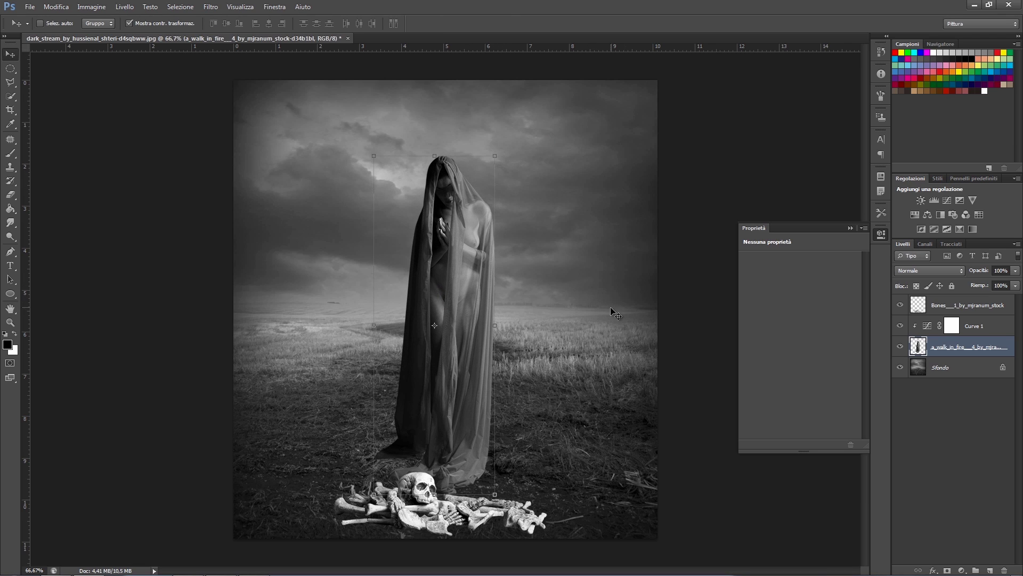
Dim the bones with a clipped Brightness/Contrast of −75/15, then add an empty layer.
{"action": "left_click", "coordinate": [965, 305]}
{"action": "left_click", "coordinate": [962, 570]}
{"action": "left_click", "coordinate": [948, 377]}
{"action": "mouse_move", "coordinate": [799, 287]}
{"action": "left_mouse_down"}
{"action": "mouse_move", "coordinate": [773, 287]}
{"action": "mouse_move", "coordinate": [807, 309]}
{"action": "left_mouse_up"}
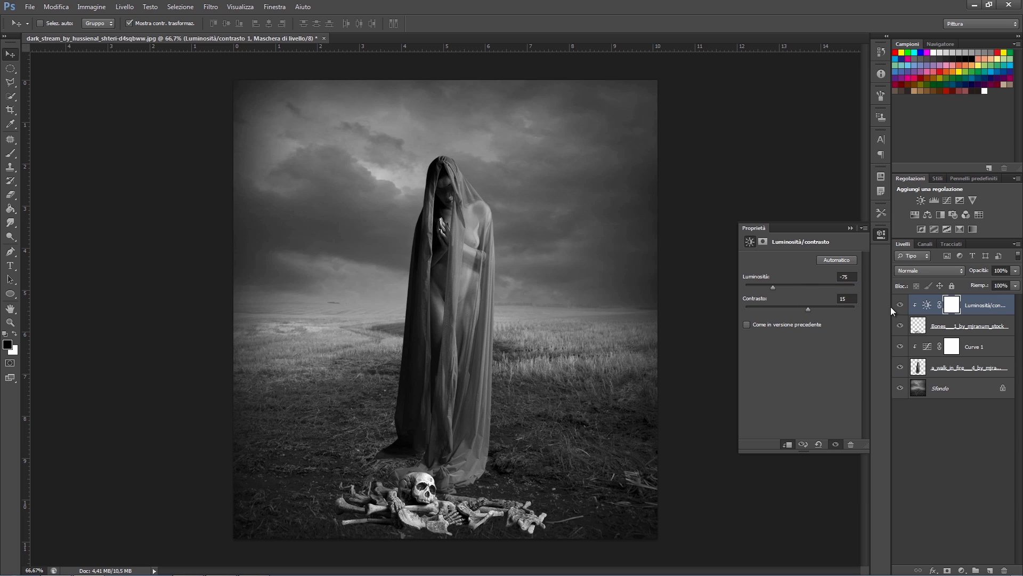
{"action": "left_click", "coordinate": [925, 438]}
{"action": "left_click", "coordinate": [990, 570]}
{"action": "key", "text": "b"}
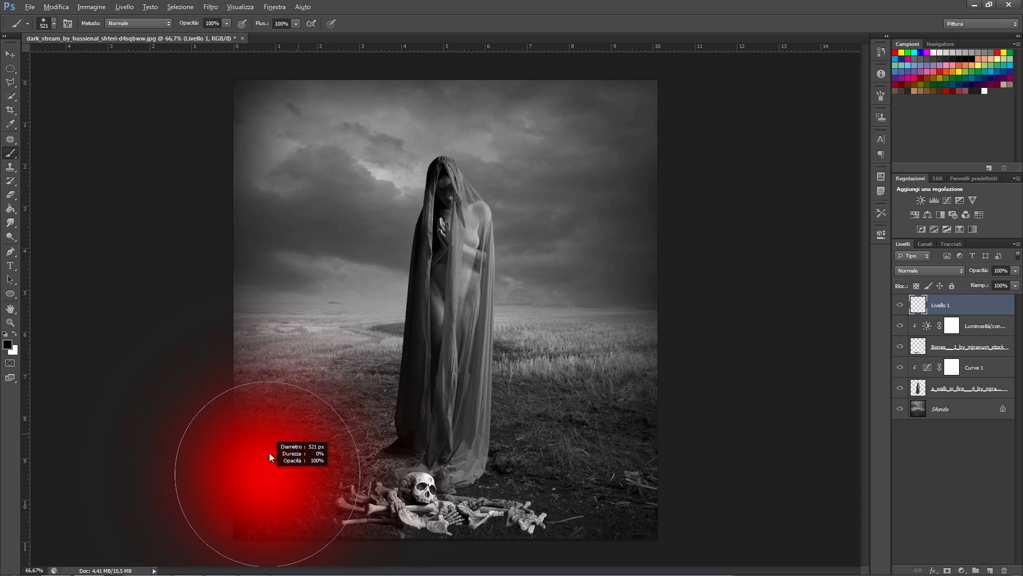
Paint black over the left side and blend it in Luce soffusa at 82% opacity.
{"action": "left_click_drag", "start_coordinate": [235, 469], "coordinate": [250, 320]}
{"action": "mouse_move", "coordinate": [350, 133]}
{"action": "left_mouse_down"}
{"action": "mouse_move", "coordinate": [281, 160]}
{"action": "mouse_move", "coordinate": [354, 130]}
{"action": "mouse_move", "coordinate": [358, 352]}
{"action": "mouse_move", "coordinate": [350, 252]}
{"action": "left_mouse_up"}
{"action": "left_click", "coordinate": [930, 270]}
{"action": "left_click", "coordinate": [909, 422]}
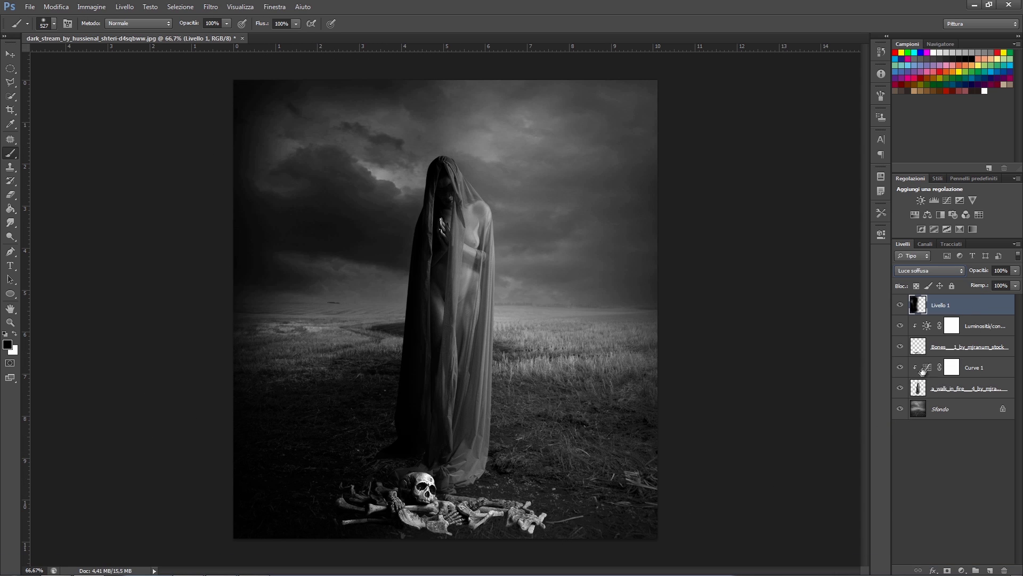
{"action": "left_click_drag", "start_coordinate": [987, 272], "coordinate": [960, 274]}
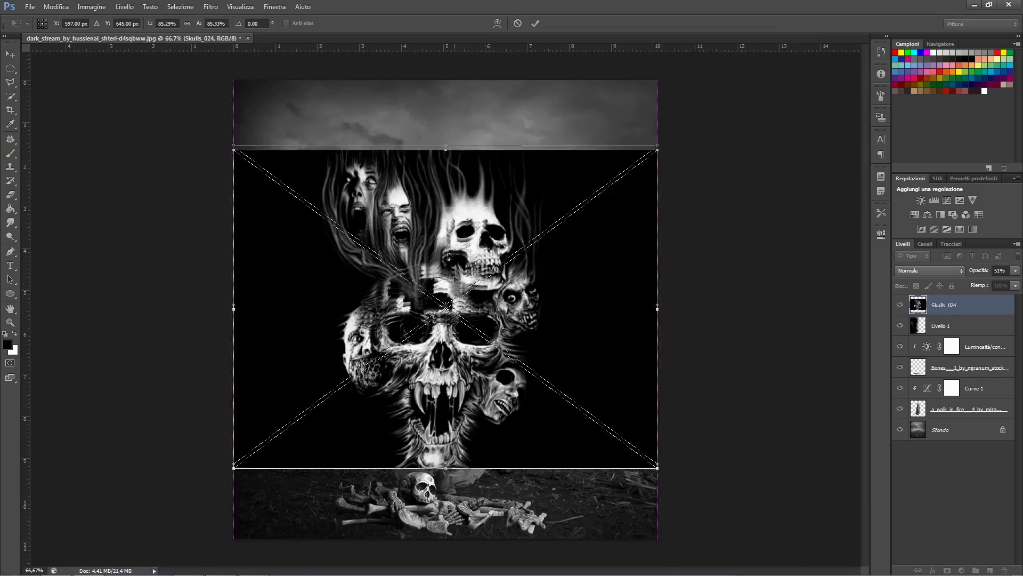
Move the skulls up into the sky, blend them in Scolora, and send them behind the figure.
{"action": "left_click_drag", "start_coordinate": [448, 257], "coordinate": [448, 191]}
{"action": "left_click", "coordinate": [930, 270]}
{"action": "left_click", "coordinate": [917, 381]}
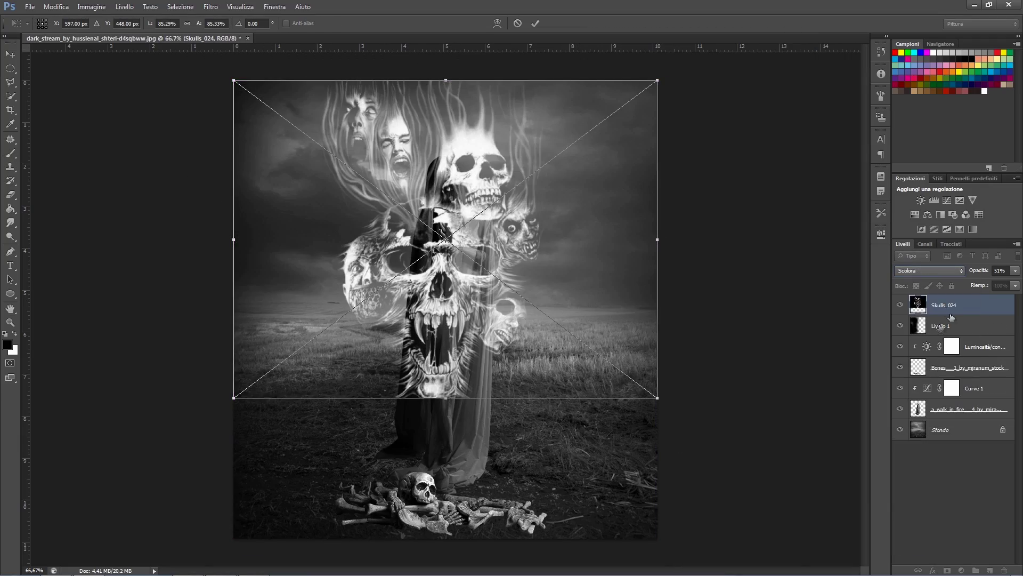
{"action": "right_click", "coordinate": [952, 317]}
{"action": "key", "text": "Escape"}
{"action": "key", "text": "ctrl+shift+bracketleft"}
Dim the skulls with Brightness/Contrast at brightness −150, contrast 100.
{"action": "left_click", "coordinate": [962, 569]}
{"action": "left_click", "coordinate": [923, 370]}
{"action": "left_click_drag", "start_coordinate": [799, 309], "coordinate": [854, 309]}
{"action": "left_click_drag", "start_coordinate": [799, 286], "coordinate": [746, 286]}
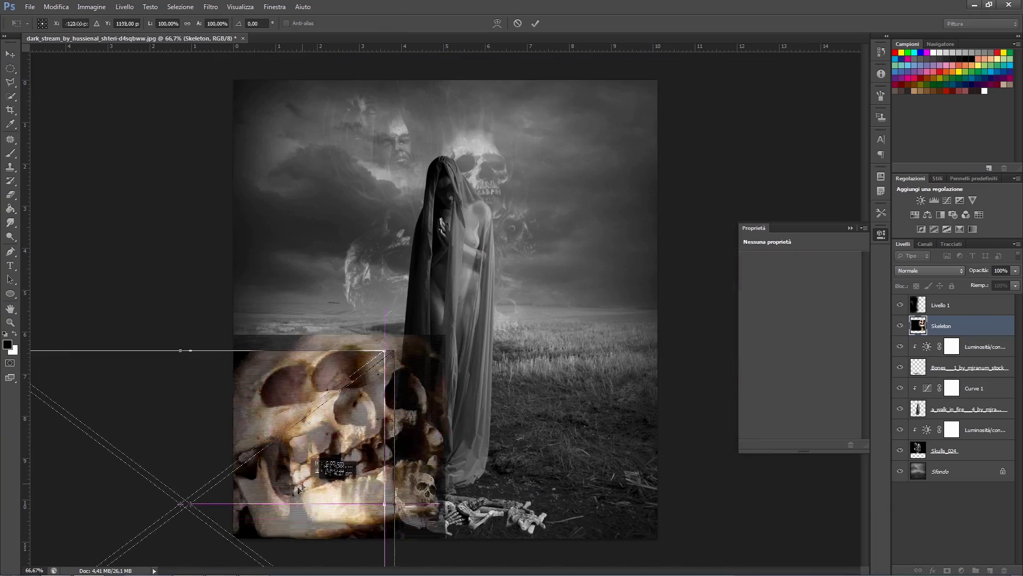
Nudge the Skeleton image left and down and blend it in Scolora.
{"action": "left_click_drag", "start_coordinate": [321, 436], "coordinate": [317, 437]}
{"action": "left_click", "coordinate": [930, 270]}
{"action": "left_click", "coordinate": [952, 325]}
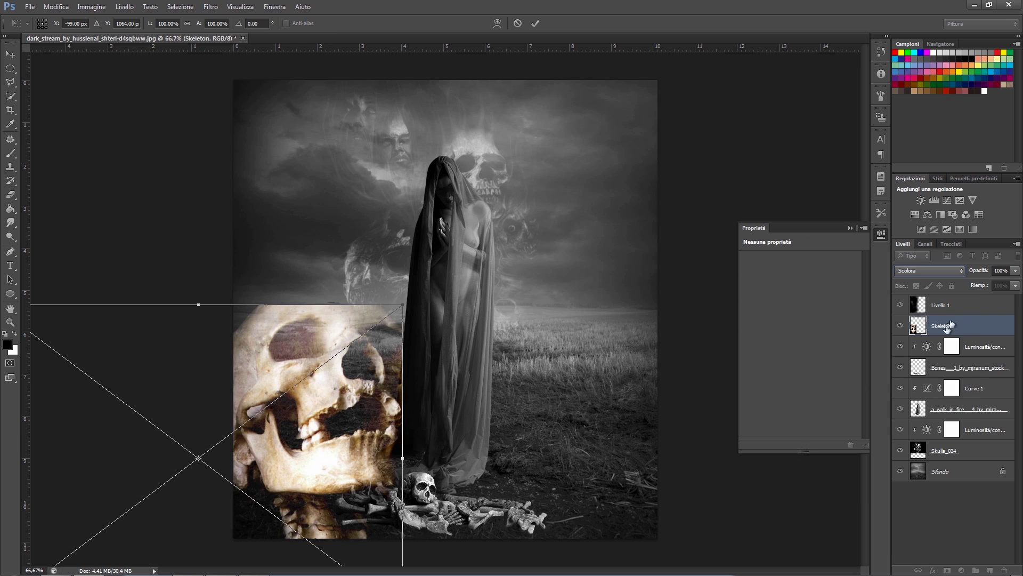
{"action": "key", "text": "Return"}
{"action": "right_click", "coordinate": [944, 327]}
{"action": "key", "text": "Escape"}
Add a clipped Brightness/Contrast of −150/100 to the Skeleton layer.
{"action": "left_click", "coordinate": [962, 570]}
{"action": "left_click", "coordinate": [948, 376]}
{"action": "left_click_drag", "start_coordinate": [797, 309], "coordinate": [855, 308]}
{"action": "key", "text": "ctrl+alt+g"}
{"action": "left_click_drag", "start_coordinate": [799, 287], "coordinate": [739, 287]}
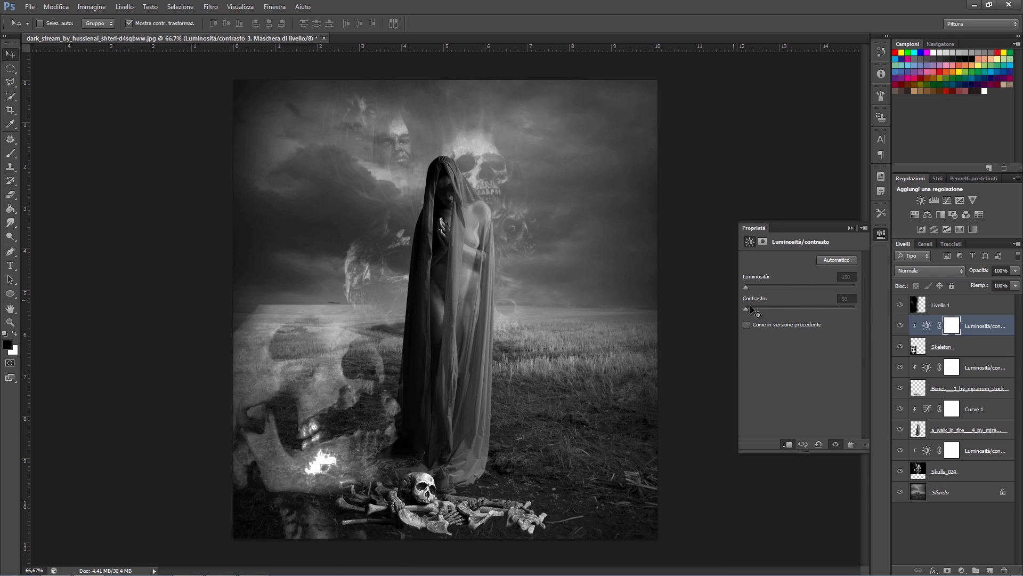
Lower the Skeleton layer's opacity to 51% and add a mask to the figure layer.
{"action": "left_click", "coordinate": [942, 347]}
{"action": "left_click_drag", "start_coordinate": [979, 270], "coordinate": [956, 279]}
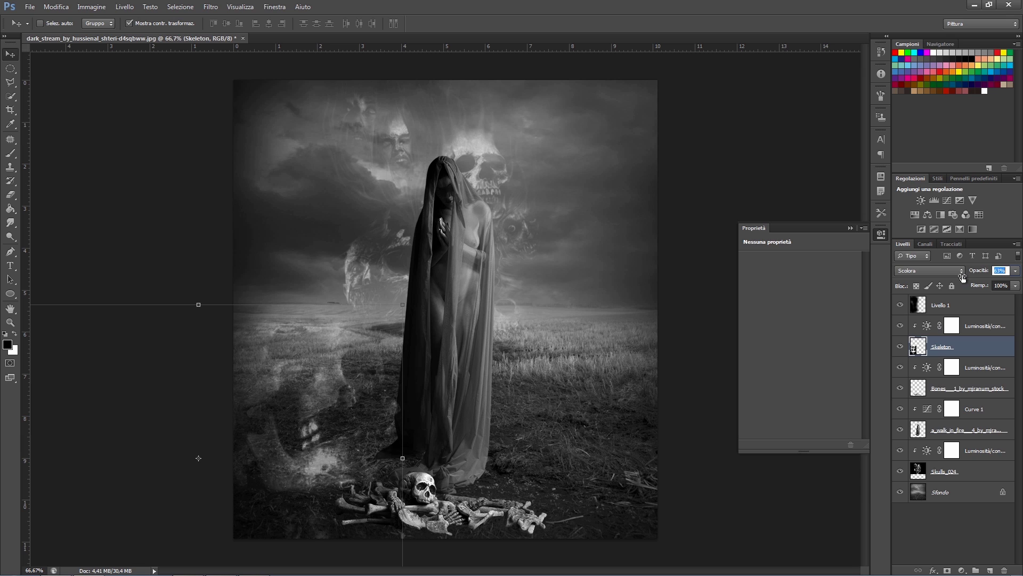
{"action": "left_click", "coordinate": [946, 429]}
{"action": "left_click", "coordinate": [947, 570]}
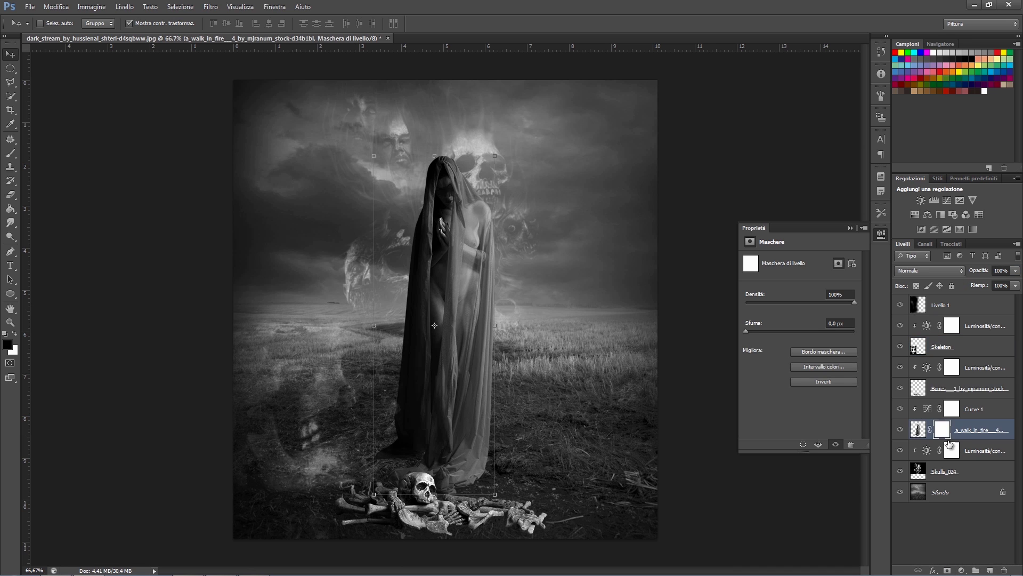
Paint the figure's mask with a 10 px black brush to soften the hem near the bones.
{"action": "left_click", "coordinate": [9, 154]}
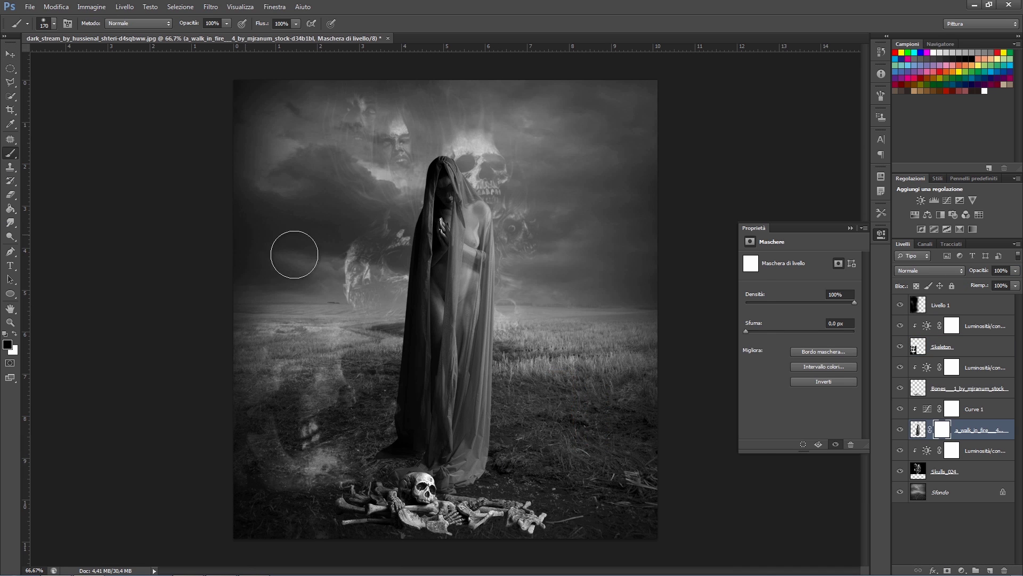
{"action": "right_click", "coordinate": [308, 195]}
{"action": "key", "text": "Return"}
{"action": "scroll", "coordinate": [535, 379], "scroll_direction": "up", "scroll_amount": 3}
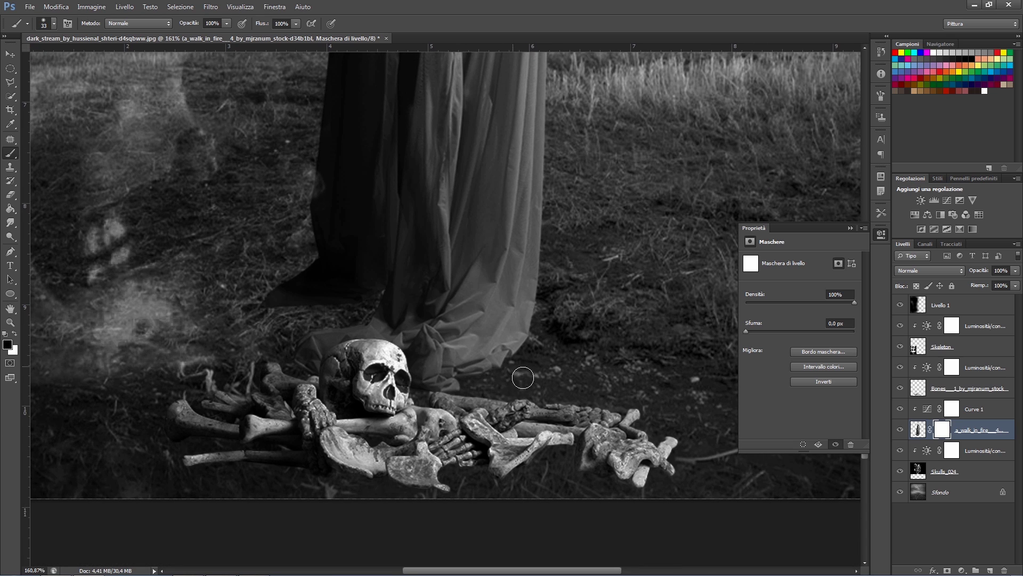
{"action": "scroll", "coordinate": [313, 392], "scroll_direction": "up", "scroll_amount": 3}
{"action": "right_click", "coordinate": [366, 384]}
{"action": "key", "text": "Return"}
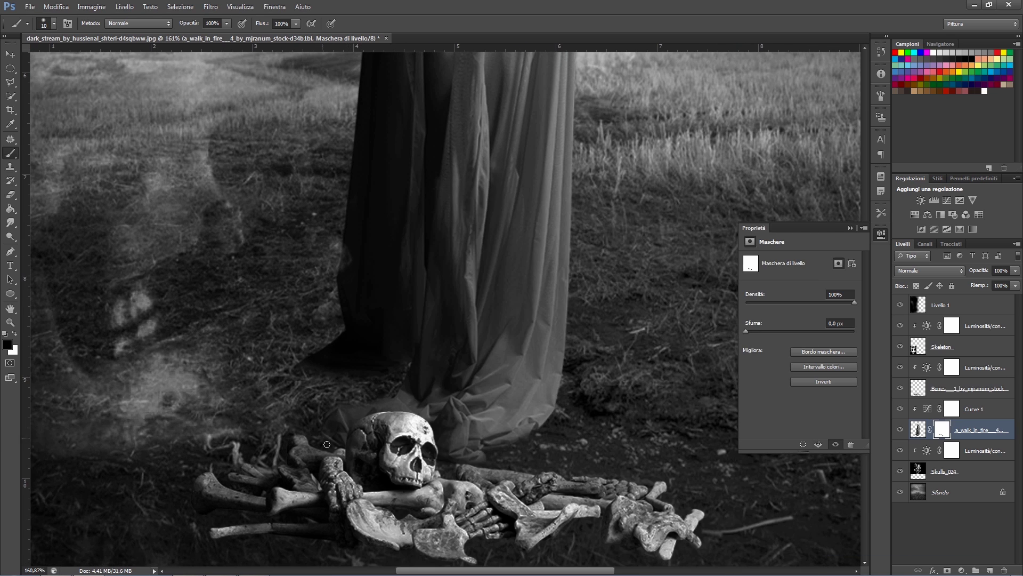
{"action": "scroll", "coordinate": [327, 444], "scroll_direction": "up", "scroll_amount": 1}
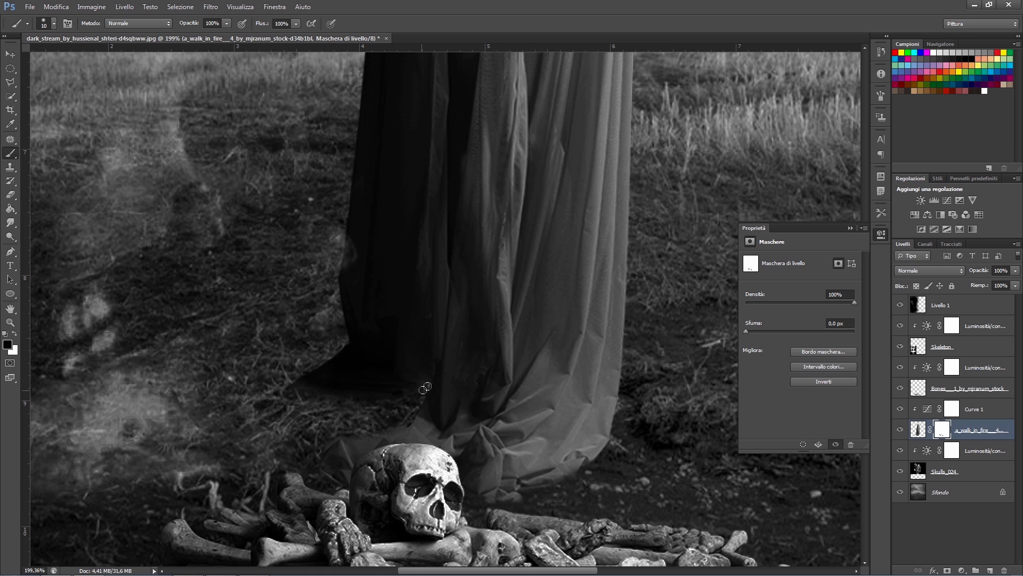
Add a new empty layer and bring it to the top of the stack.
{"action": "left_click", "coordinate": [990, 570]}
{"action": "key", "text": "ctrl+shift+bracketright"}
{"action": "left_click", "coordinate": [57, 7]}
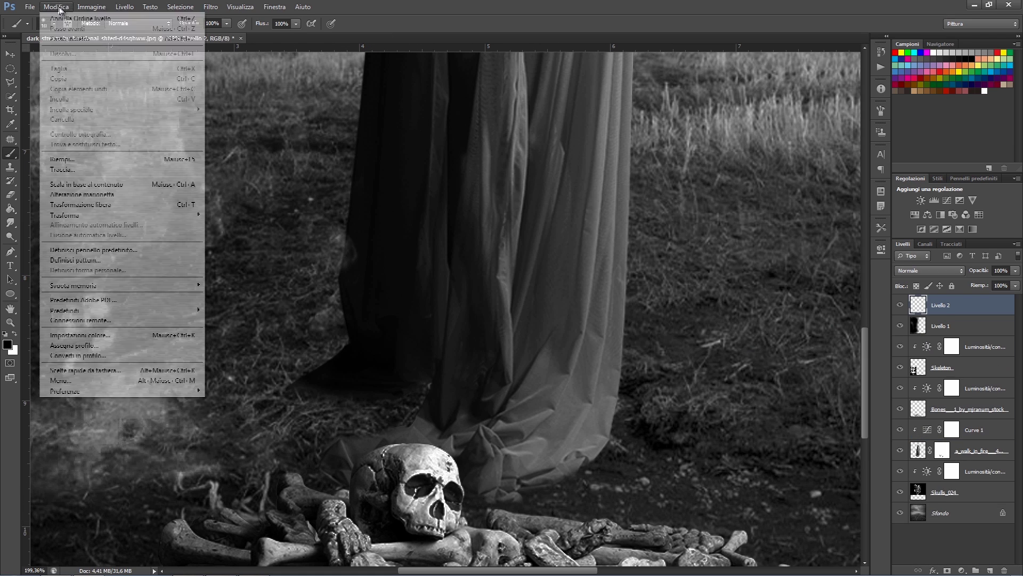
Fill Livello 2 with 50% gray and blend it in Sovrapponi (Overlay).
{"action": "left_click", "coordinate": [61, 159]}
{"action": "left_click", "coordinate": [541, 174]}
{"action": "left_click", "coordinate": [507, 251]}
{"action": "left_click", "coordinate": [586, 165]}
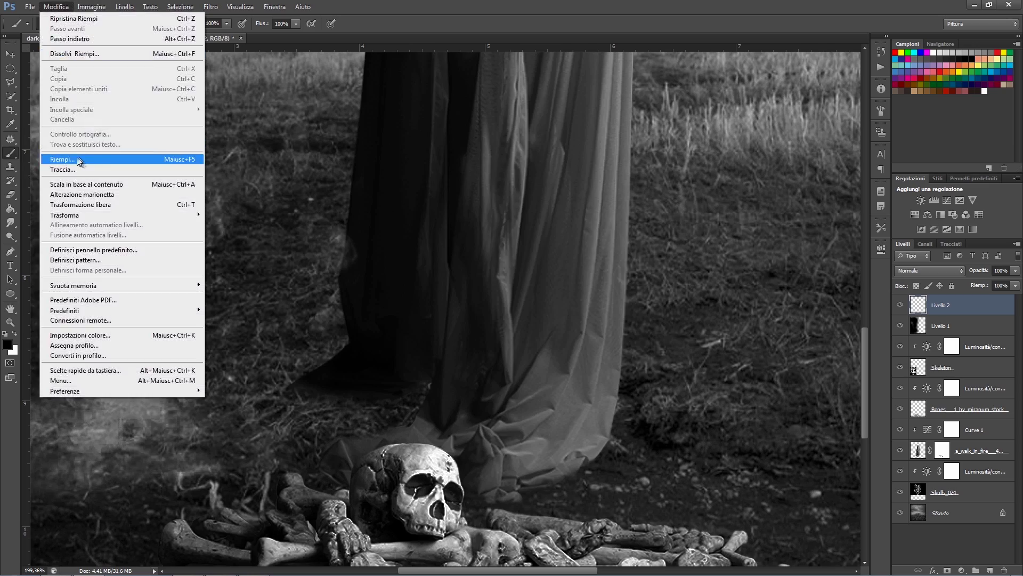
{"action": "left_click", "coordinate": [61, 159]}
{"action": "left_click", "coordinate": [587, 165]}
{"action": "left_click", "coordinate": [930, 270]}
{"action": "left_click", "coordinate": [924, 408]}
Set up the Burn tool with Range Shadows at 13% exposure on Livello 2.
{"action": "right_click", "coordinate": [10, 236]}
{"action": "left_click", "coordinate": [44, 245]}
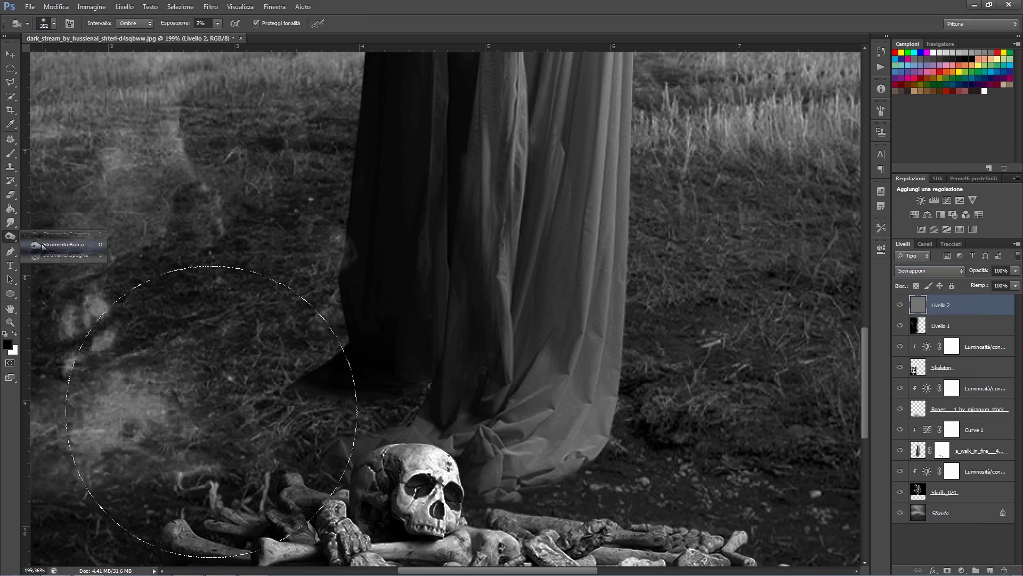
{"action": "left_click", "coordinate": [171, 25]}
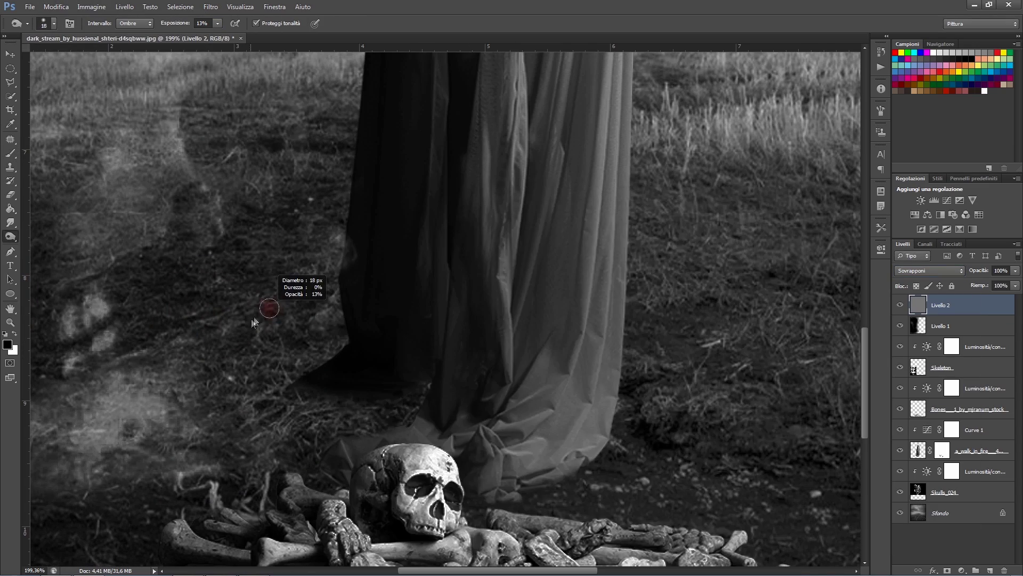
{"action": "scroll", "coordinate": [270, 304], "scroll_direction": "down", "scroll_amount": 5}
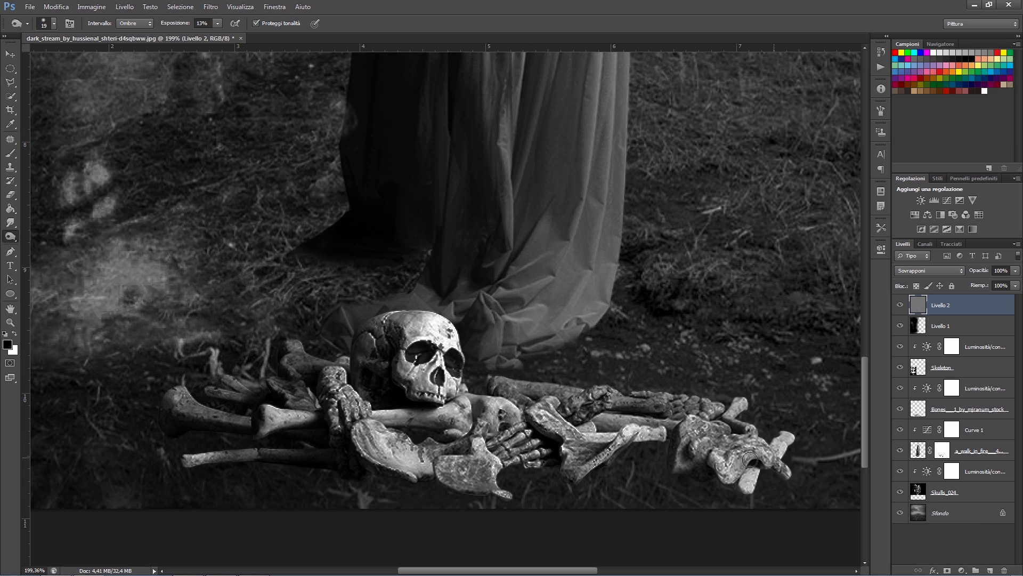
{"action": "scroll", "coordinate": [567, 468], "scroll_direction": "up", "scroll_amount": 5}
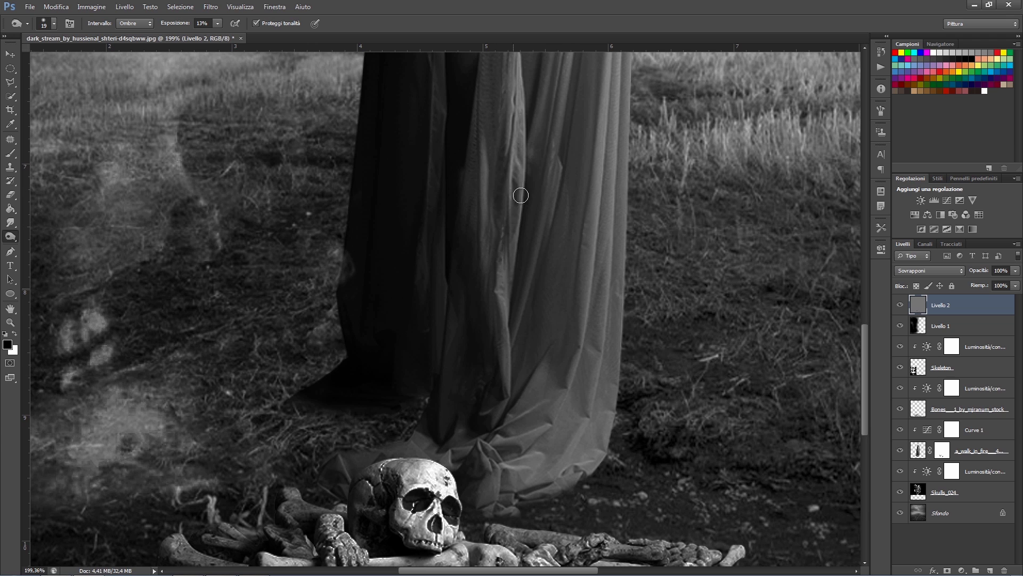
{"action": "scroll", "coordinate": [533, 295], "scroll_direction": "up", "scroll_amount": 5}
{"action": "scroll", "coordinate": [479, 367], "scroll_direction": "up", "scroll_amount": 9}
{"action": "scroll", "coordinate": [486, 282], "scroll_direction": "up", "scroll_amount": 7}
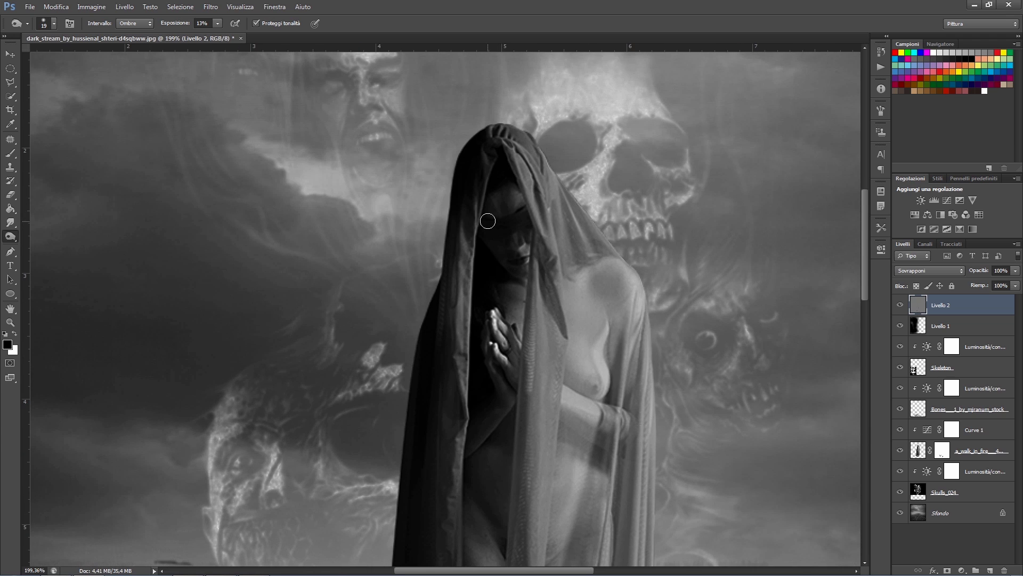
Burn shadows along the drape and ground with a tiny brush, then fit the view.
{"action": "scroll", "coordinate": [560, 293], "scroll_direction": "down", "scroll_amount": 7}
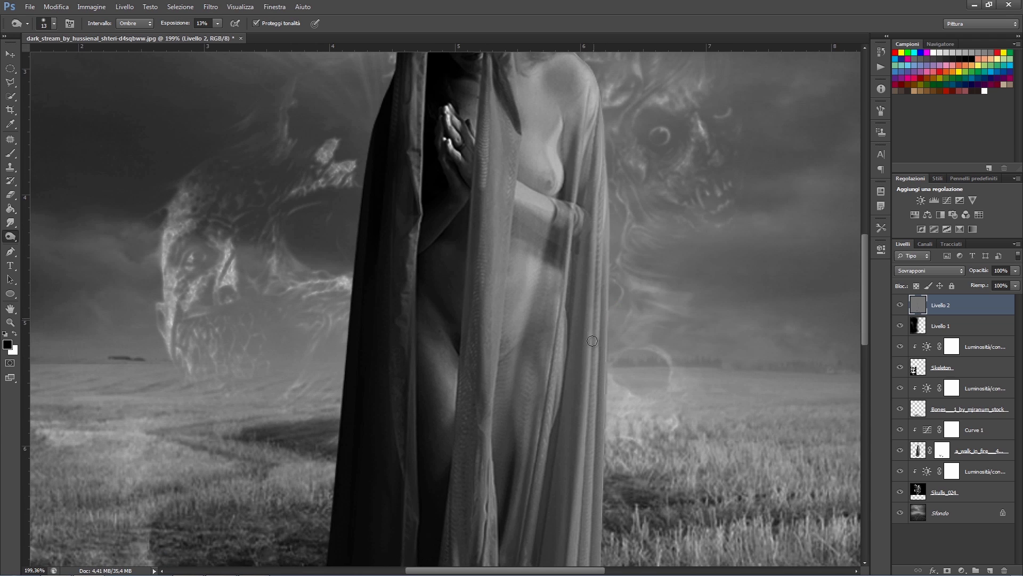
{"action": "scroll", "coordinate": [580, 557], "scroll_direction": "down", "scroll_amount": 5}
{"action": "scroll", "coordinate": [565, 444], "scroll_direction": "down", "scroll_amount": 4}
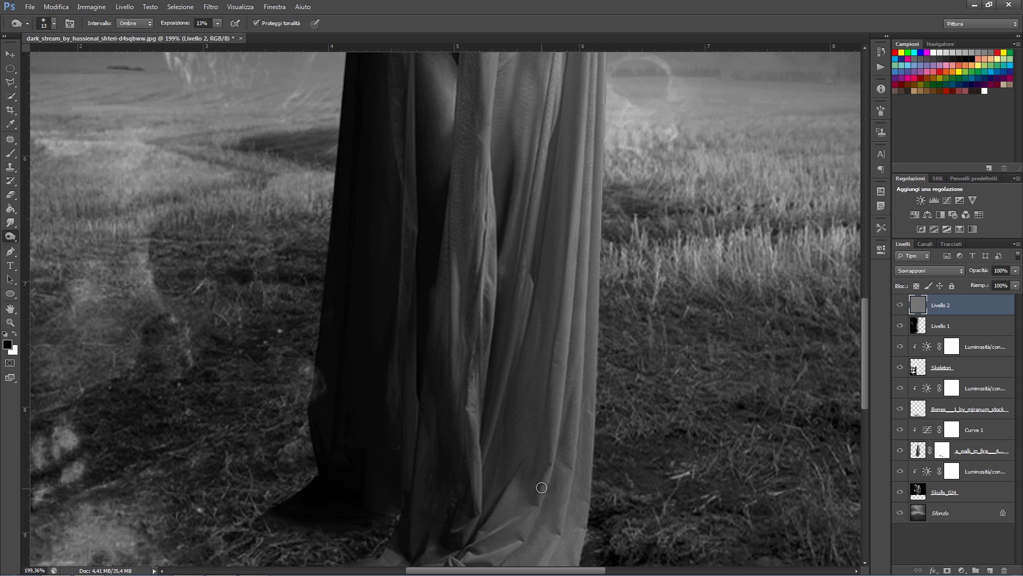
{"action": "left_click_drag", "start_coordinate": [544, 246], "coordinate": [536, 245]}
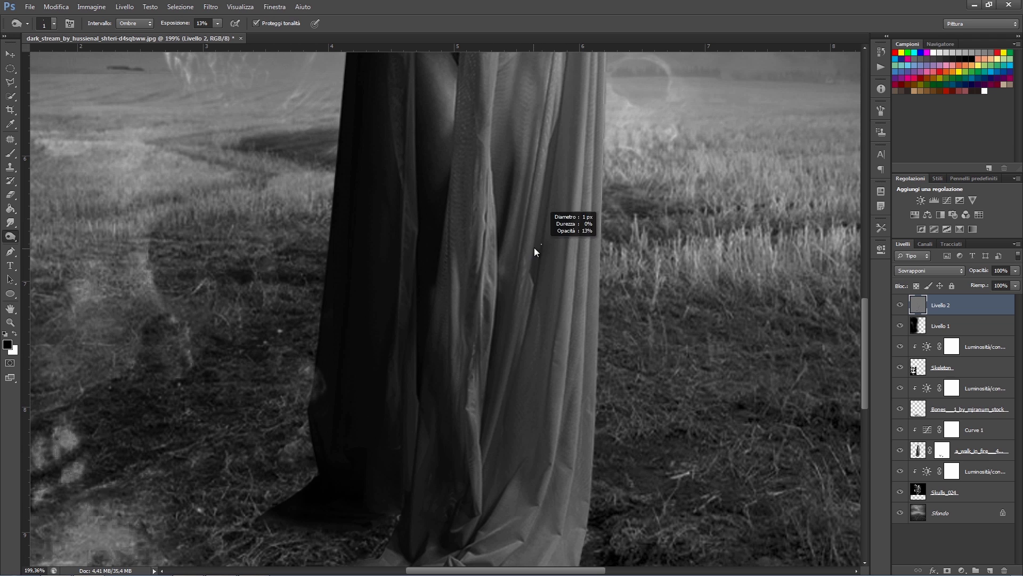
{"action": "scroll", "coordinate": [557, 136], "scroll_direction": "down", "scroll_amount": 3}
{"action": "scroll", "coordinate": [517, 481], "scroll_direction": "down", "scroll_amount": 3}
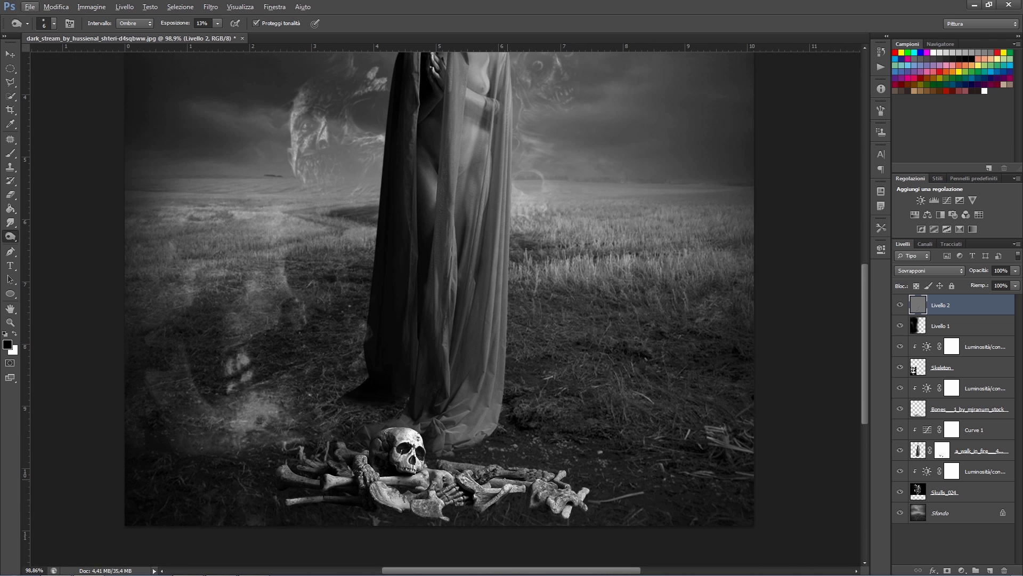
{"action": "scroll", "coordinate": [569, 503], "scroll_direction": "up", "scroll_amount": 1}
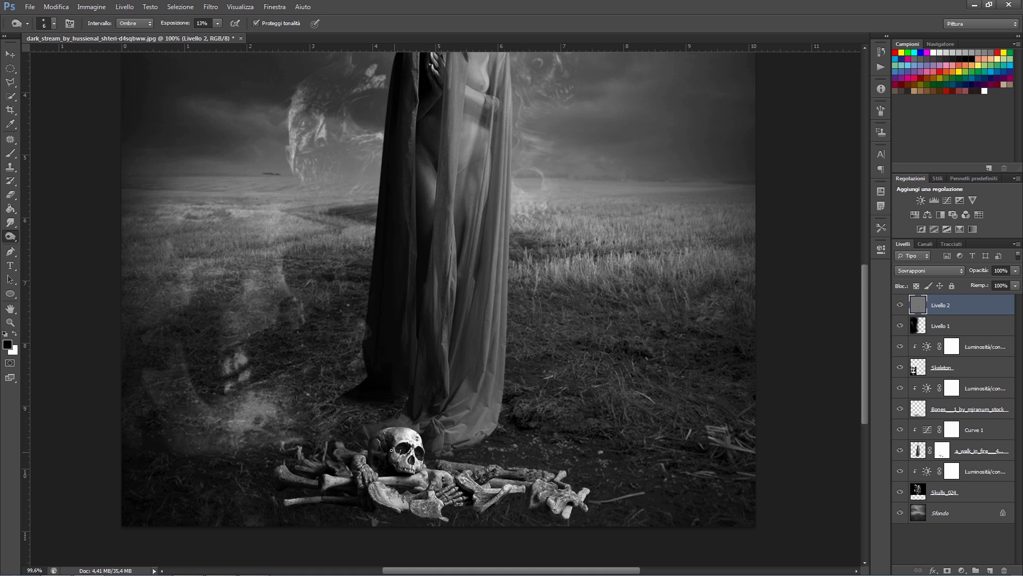
{"action": "key", "text": "ctrl+0"}
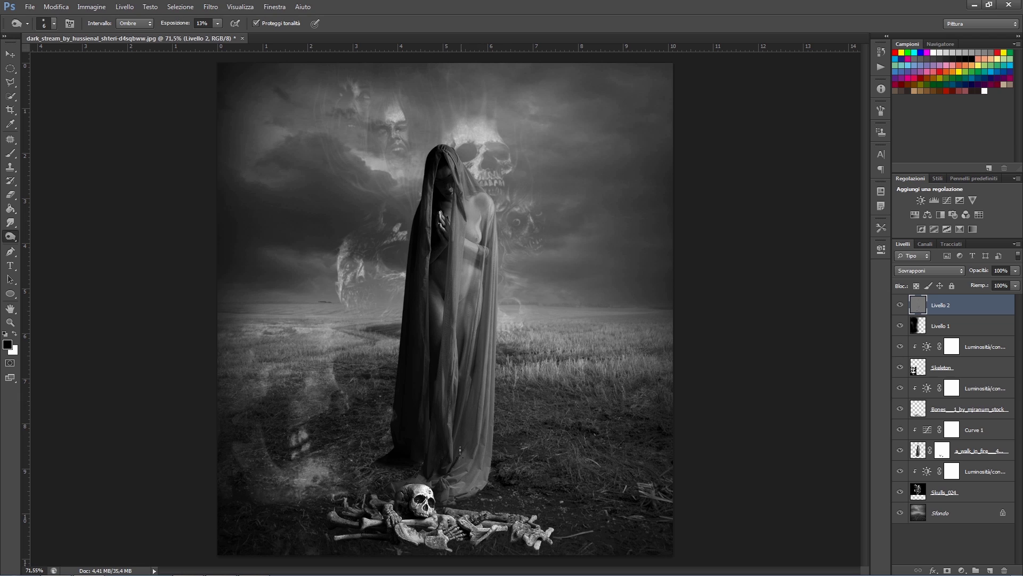
Hide the grey Livello 2 shading layer and resize the brush.
{"action": "key", "text": "bracketleft"}
{"action": "key", "text": "bracketleft"}
{"action": "key", "text": "bracketleft"}
{"action": "left_click", "coordinate": [900, 305]}
{"action": "left_click_drag", "start_coordinate": [442, 210], "coordinate": [430, 181]}
Add Livello 3 above Curve 1 for low-flow shadow painting, then mask the Bones layer.
{"action": "left_click", "coordinate": [939, 430]}
{"action": "key", "text": "ctrl+shift+alt+n"}
{"action": "key", "text": "b"}
{"action": "left_click_drag", "start_coordinate": [264, 27], "coordinate": [261, 27]}
{"action": "scroll", "coordinate": [402, 346], "scroll_direction": "up", "scroll_amount": 3}
{"action": "left_click_drag", "start_coordinate": [402, 346], "coordinate": [410, 286]}
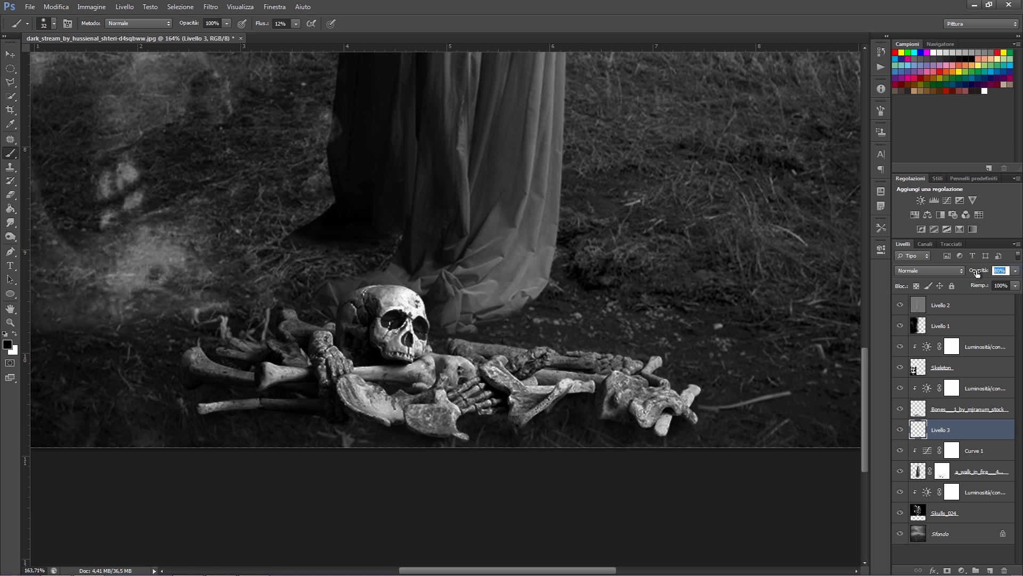
{"action": "scroll", "coordinate": [639, 362], "scroll_direction": "down", "scroll_amount": 3}
{"action": "left_click", "coordinate": [940, 409]}
{"action": "left_click", "coordinate": [947, 570]}
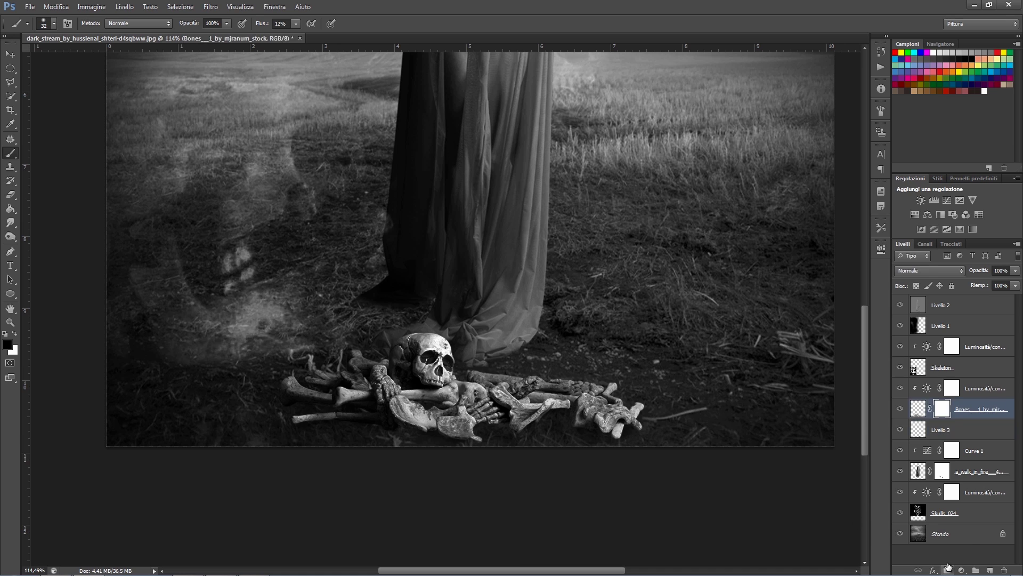
Paint grass-shaped black strokes on the Bones mask so the bones sink into the ground.
{"action": "right_click", "coordinate": [468, 186]}
{"action": "key", "text": "Return"}
{"action": "right_click", "coordinate": [339, 420]}
{"action": "double_click", "coordinate": [373, 488]}
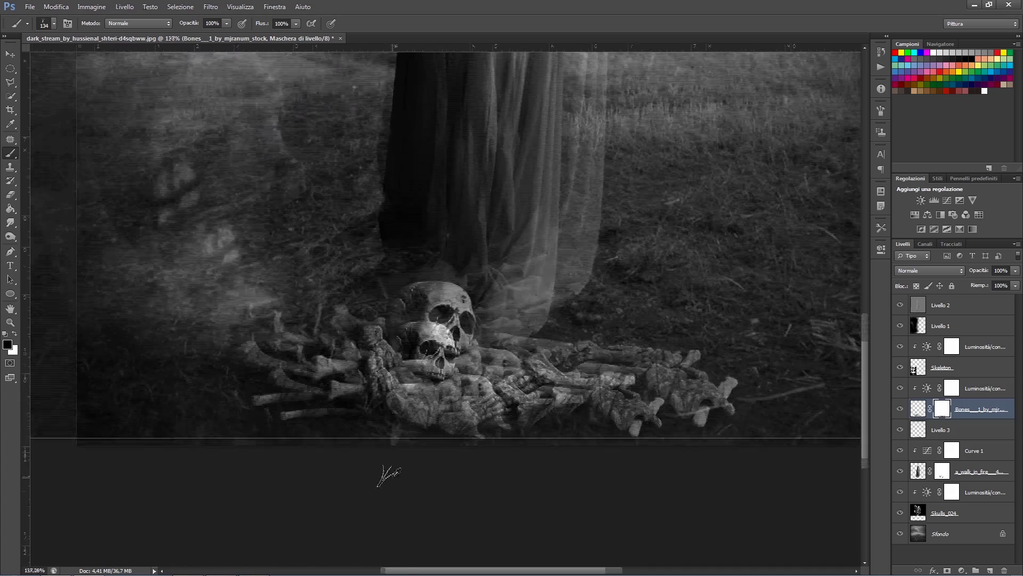
{"action": "scroll", "coordinate": [362, 448], "scroll_direction": "up", "scroll_amount": 5}
{"action": "scroll", "coordinate": [672, 435], "scroll_direction": "down", "scroll_amount": 2}
{"action": "scroll", "coordinate": [672, 434], "scroll_direction": "down", "scroll_amount": 2}
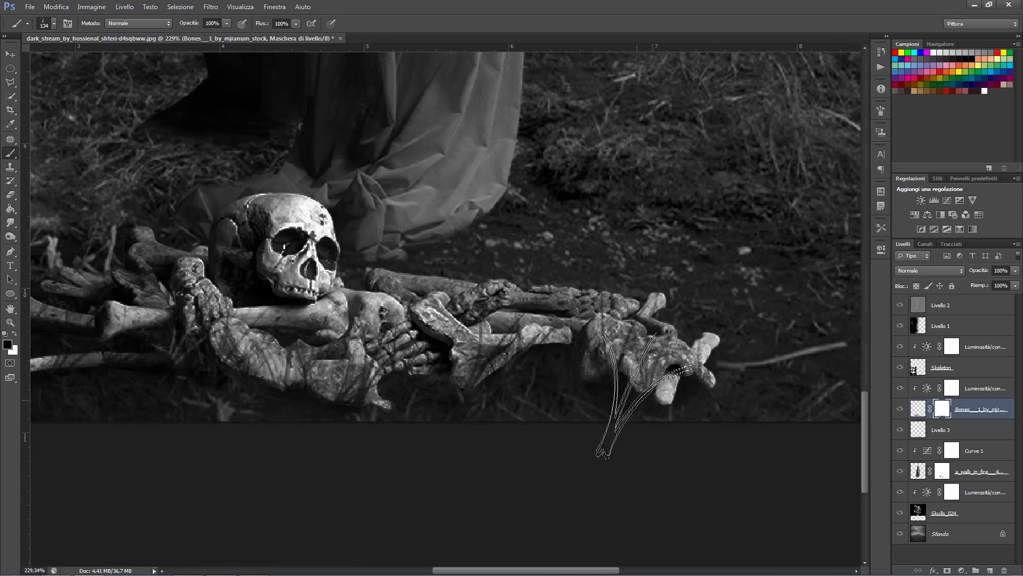
{"action": "left_click", "coordinate": [940, 305]}
{"action": "key", "text": "v"}
{"action": "key", "text": "ctrl+0"}
Add a violet-green-orange Gradient Map blended in soft light at 40% opacity.
{"action": "left_click", "coordinate": [962, 569]}
{"action": "left_click", "coordinate": [937, 546]}
{"action": "left_click", "coordinate": [832, 277]}
{"action": "left_click", "coordinate": [714, 227]}
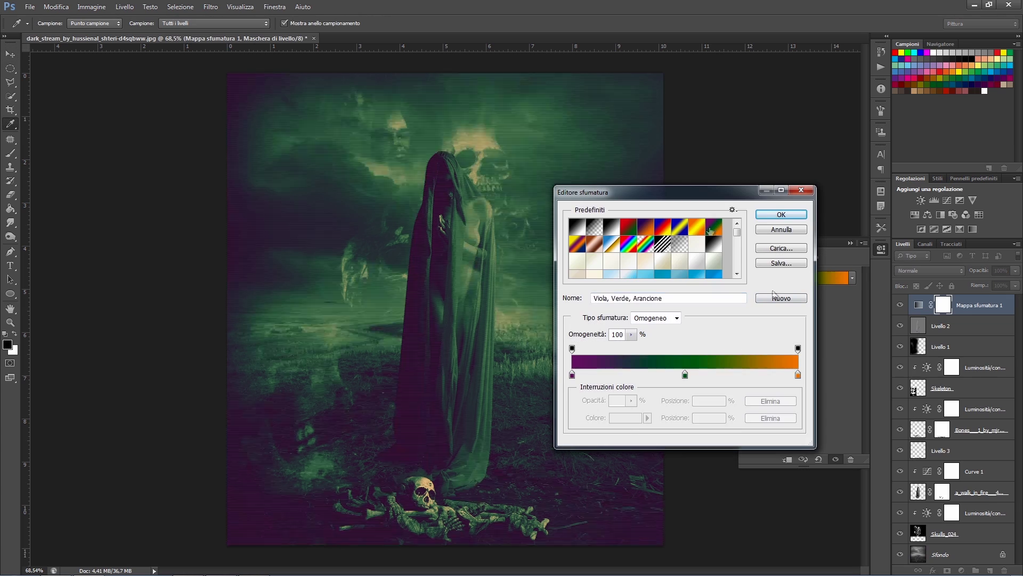
{"action": "left_click", "coordinate": [573, 375]}
{"action": "double_click", "coordinate": [686, 374]}
{"action": "double_click", "coordinate": [798, 375]}
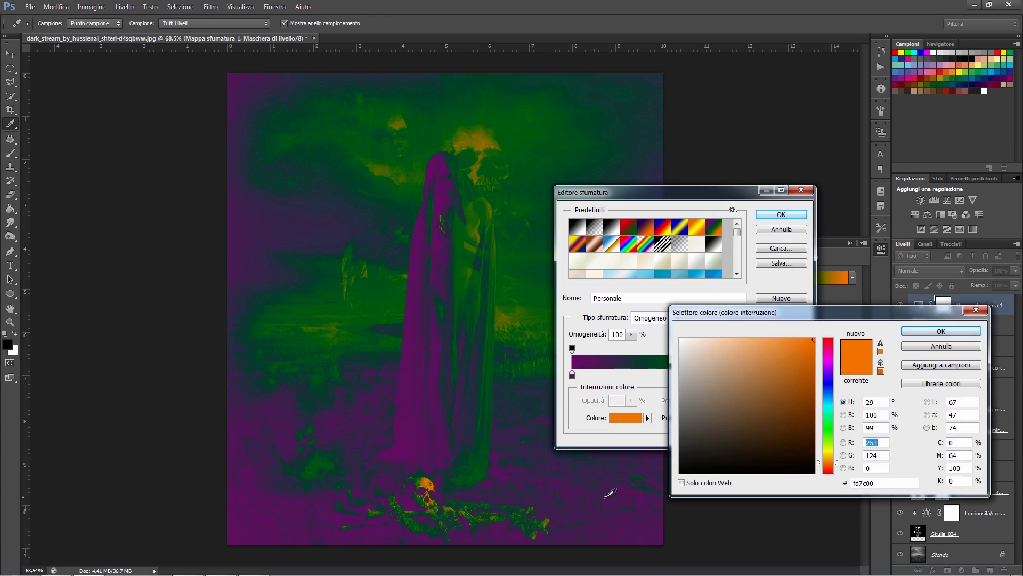
{"action": "left_click", "coordinate": [781, 214]}
{"action": "left_click", "coordinate": [930, 270]}
{"action": "left_click", "coordinate": [909, 325]}
{"action": "key", "text": "4"}
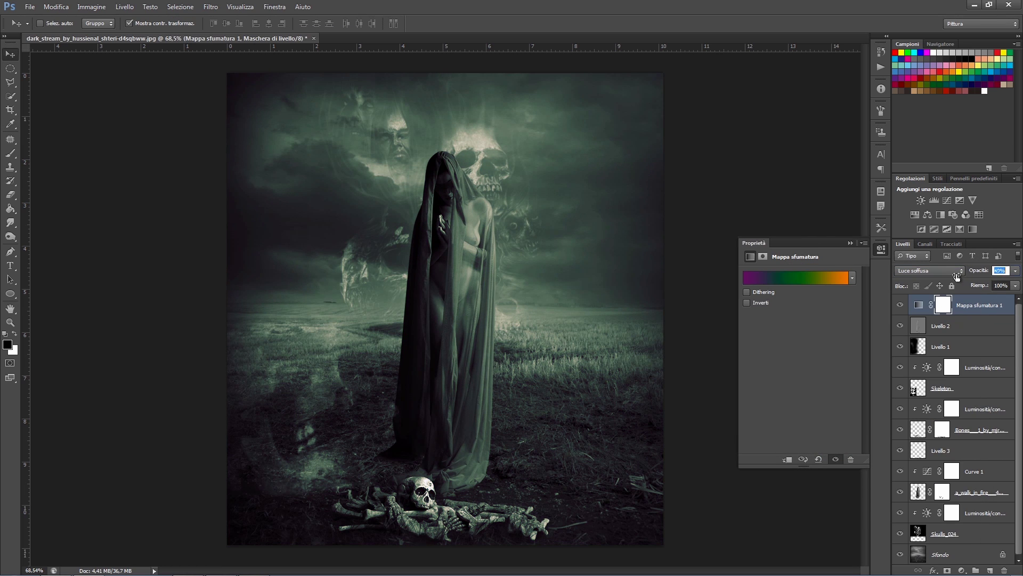
Add Levels and Color Balance adjustments, then stamp all visible layers into Livello 4.
{"action": "left_click", "coordinate": [962, 569]}
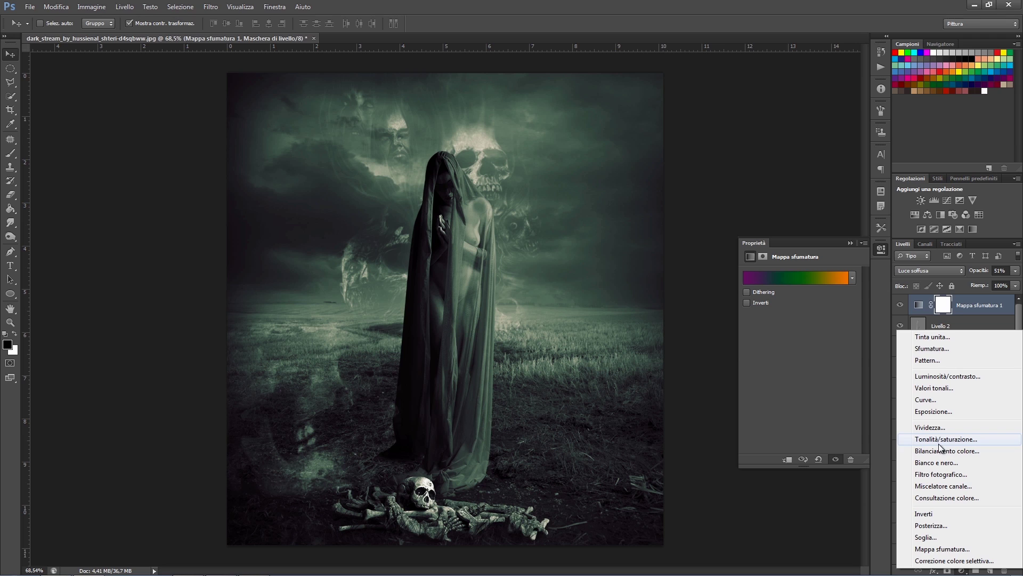
{"action": "left_click", "coordinate": [935, 387]}
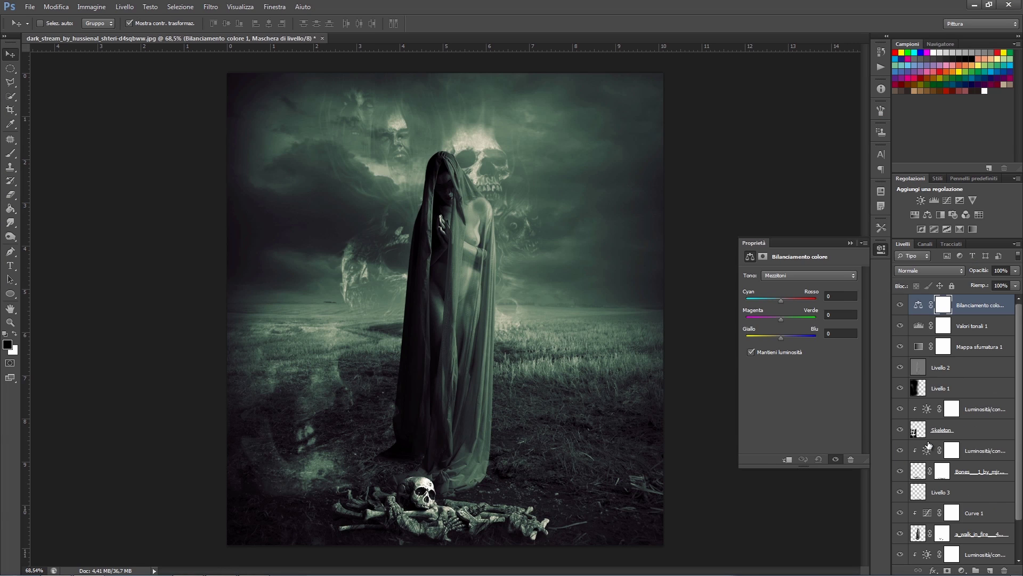
{"action": "key", "text": "ctrl+alt+shift+e"}
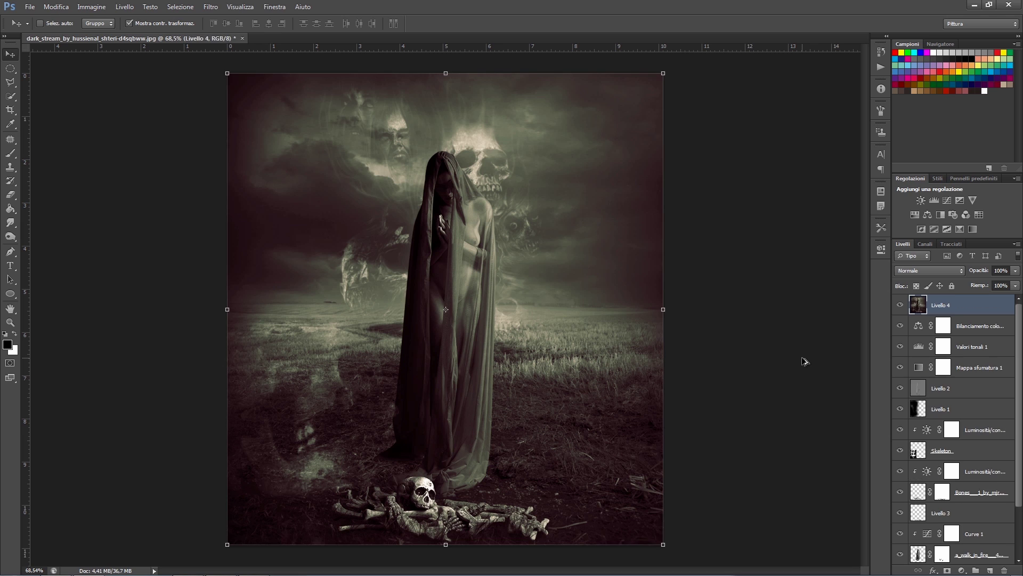
Sharpen Livello 4 with Unsharp Mask (150%, 1.0, threshold 10) and lower its opacity to 81%.
{"action": "left_click", "coordinate": [211, 7]}
{"action": "left_click", "coordinate": [384, 197]}
{"action": "type", "text": "150"}
{"action": "left_click", "coordinate": [766, 354]}
{"action": "left_click", "coordinate": [876, 199]}
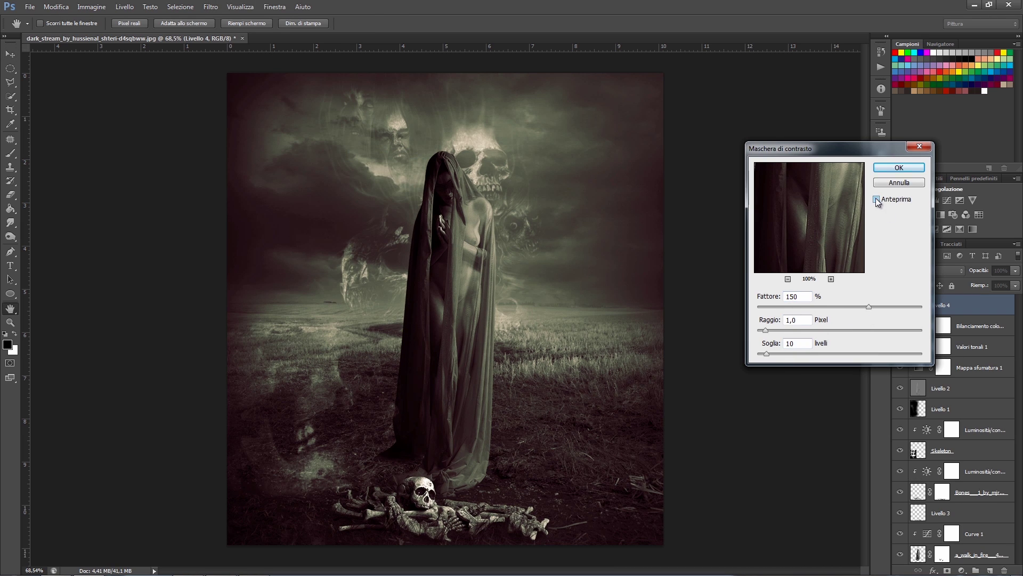
{"action": "left_click", "coordinate": [899, 167]}
{"action": "left_click_drag", "start_coordinate": [983, 271], "coordinate": [973, 274]}
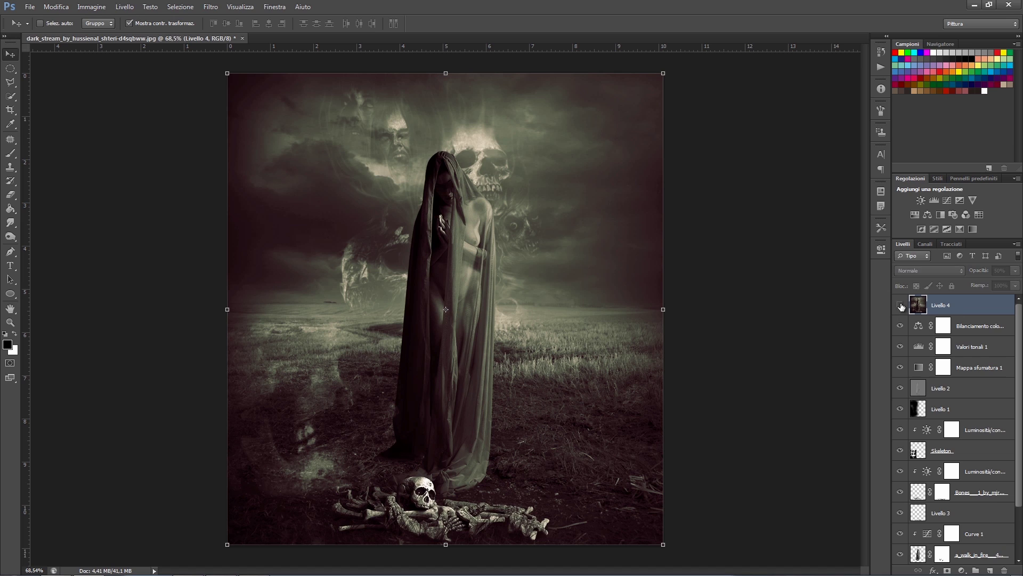
Stamp a merged copy as Livello 5 and darken its corners with a -50 Lens Correction vignette.
{"action": "key", "text": "ctrl+shift+alt+e"}
{"action": "left_click", "coordinate": [211, 7]}
{"action": "left_click", "coordinate": [234, 65]}
{"action": "left_click", "coordinate": [937, 63]}
{"action": "left_click_drag", "start_coordinate": [926, 224], "coordinate": [892, 224]}
{"action": "left_click", "coordinate": [926, 30]}
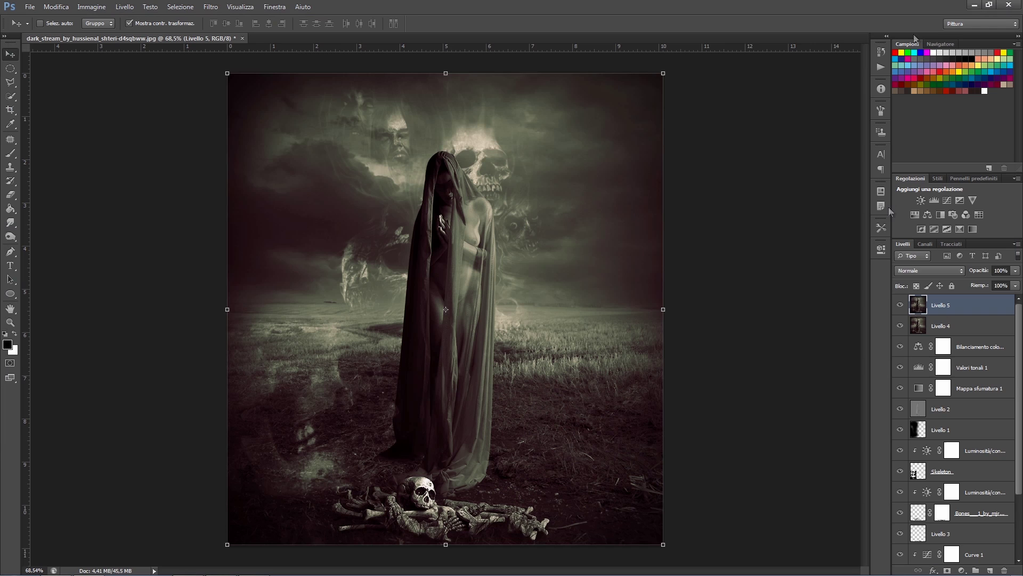
Add a Color Efex Pro 4 Bleach Bypass layer at 50% opacity above Livello 5.
{"action": "left_click", "coordinate": [211, 6]}
{"action": "left_click", "coordinate": [384, 240]}
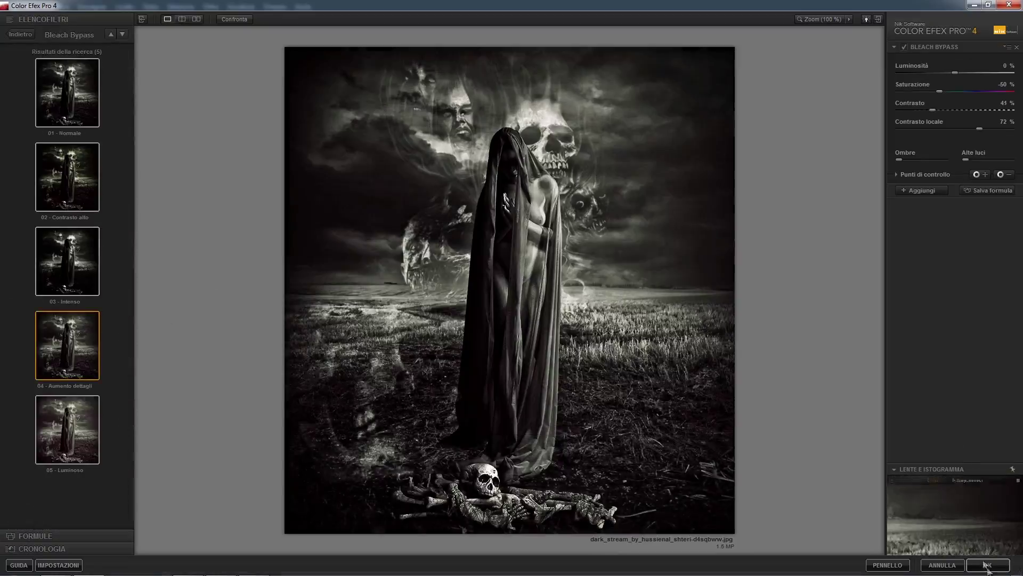
{"action": "left_click", "coordinate": [988, 566]}
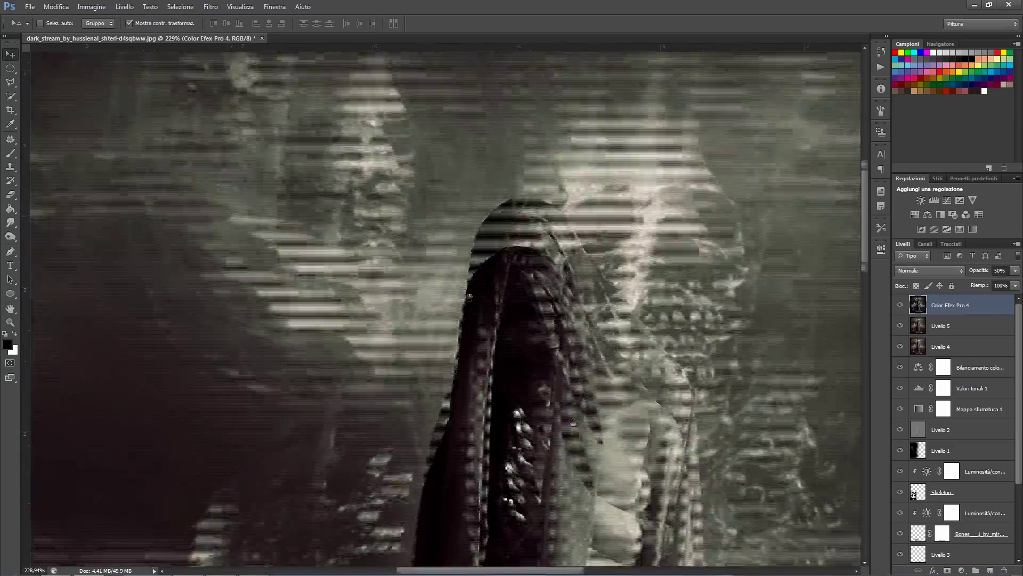
{"action": "left_click_drag", "start_coordinate": [383, 188], "coordinate": [480, 260]}
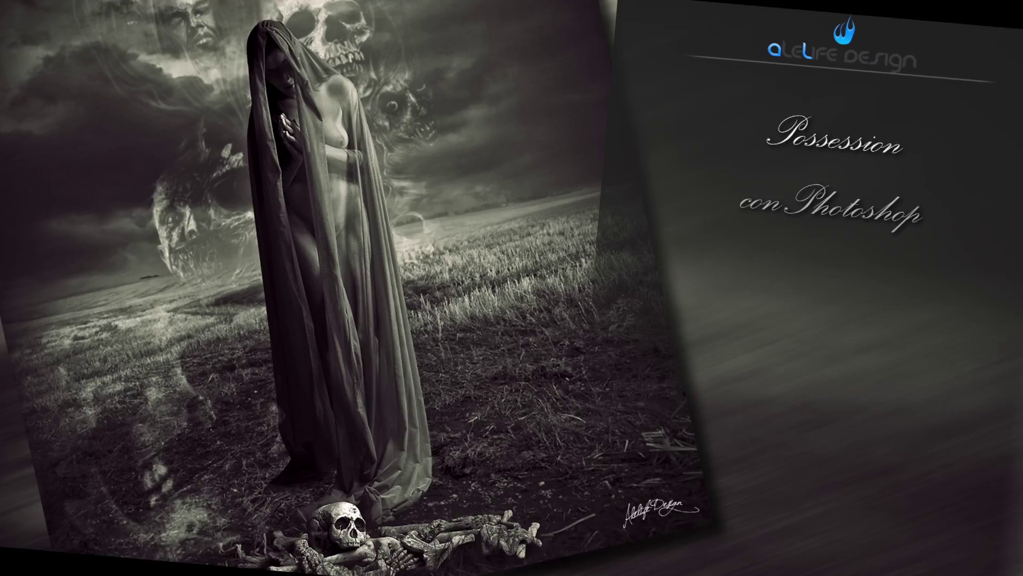